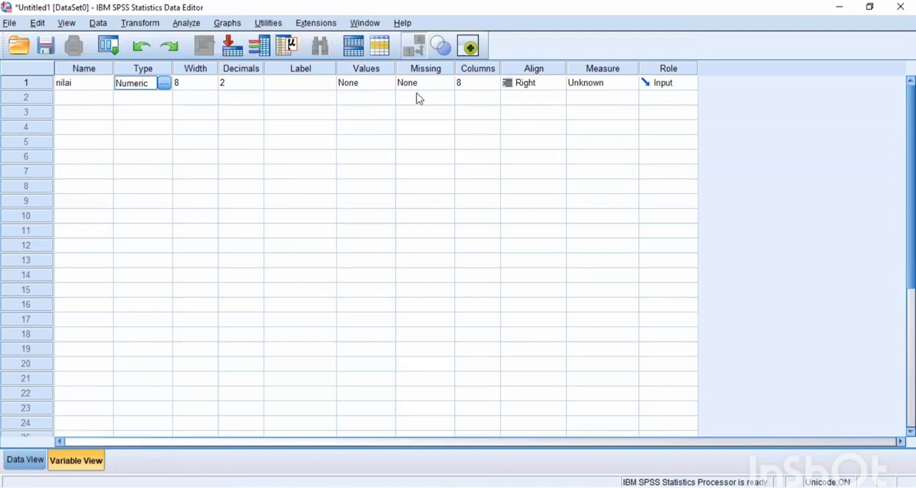
- Set the measurement level of the nilai variable to Scale and switch to the data sheet for its scores
click(601, 82)
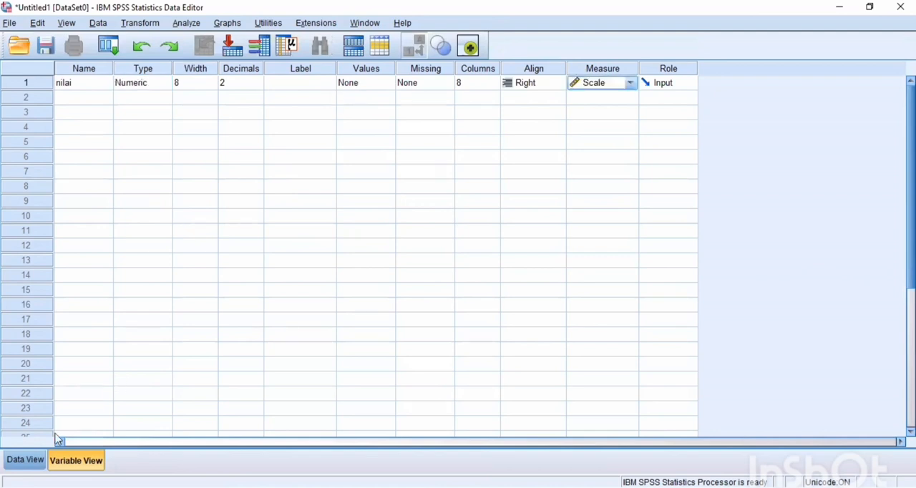
click(22, 462)
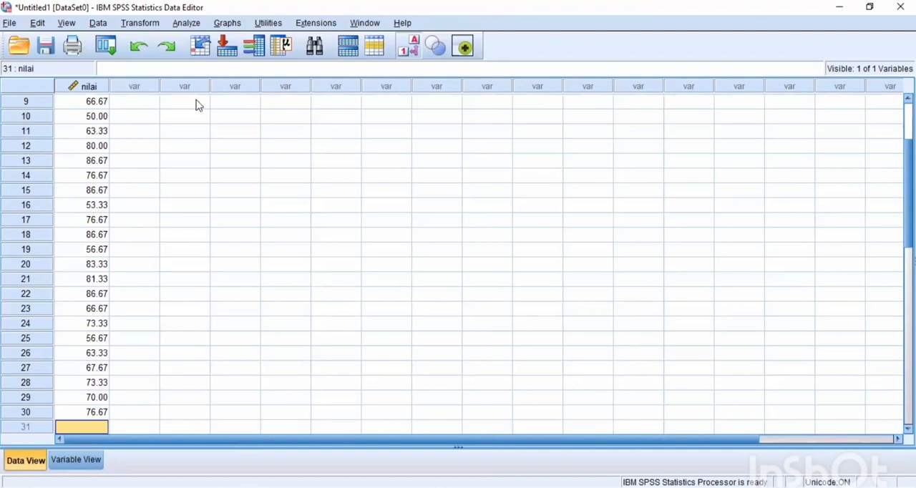
- Run a legacy one-sample Kolmogorov-Smirnov test on nilai against the Normal distribution and check the significance in the output table
click(182, 23)
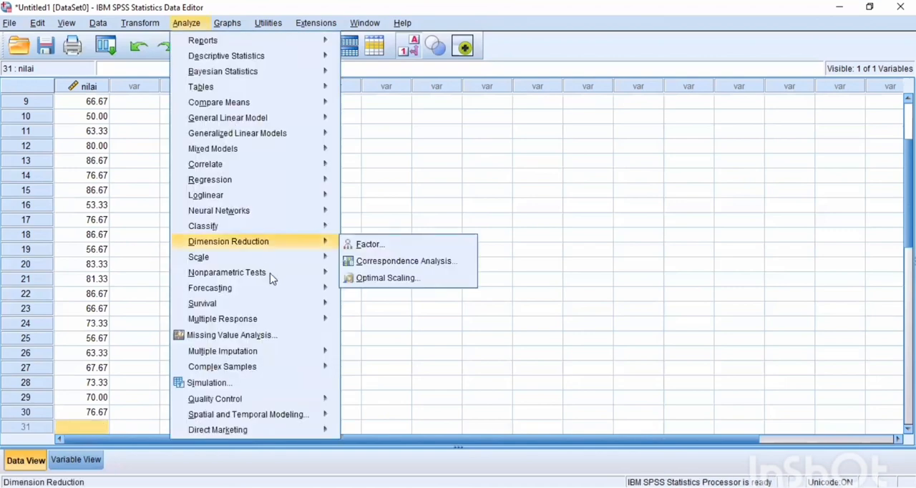
mouse_move(271, 278)
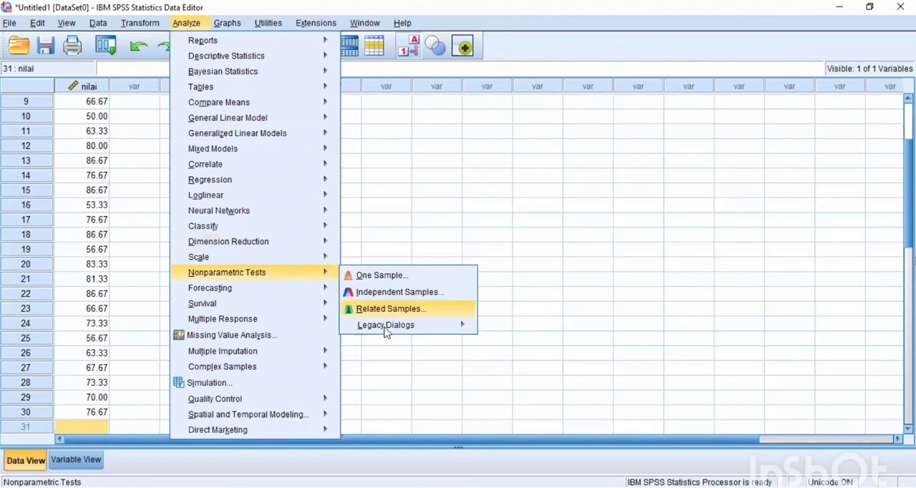
mouse_move(385, 331)
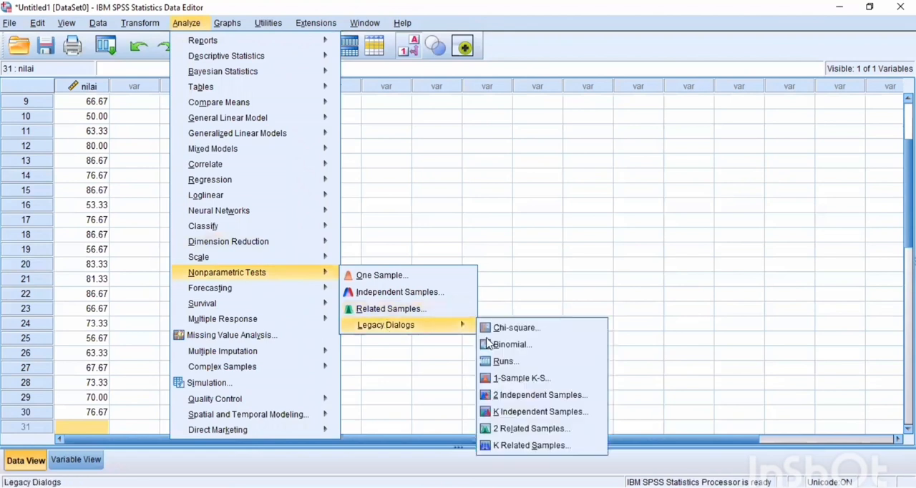
click(514, 379)
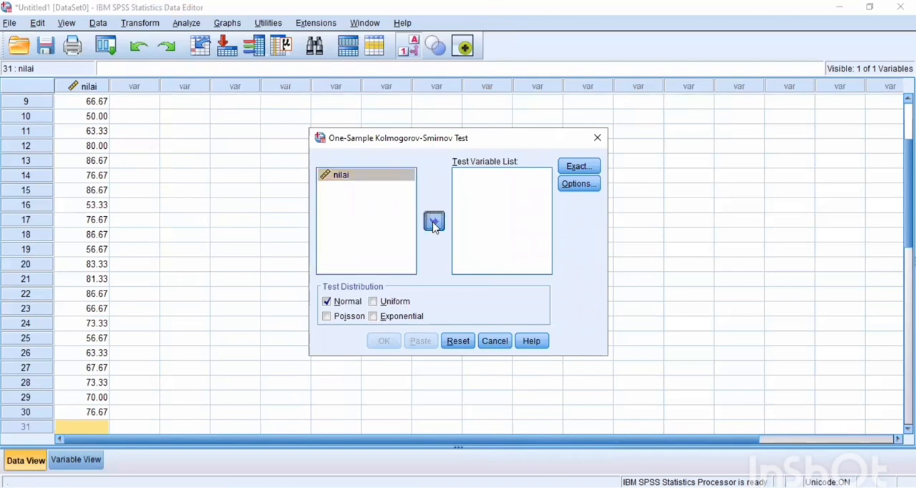
click(433, 221)
click(384, 341)
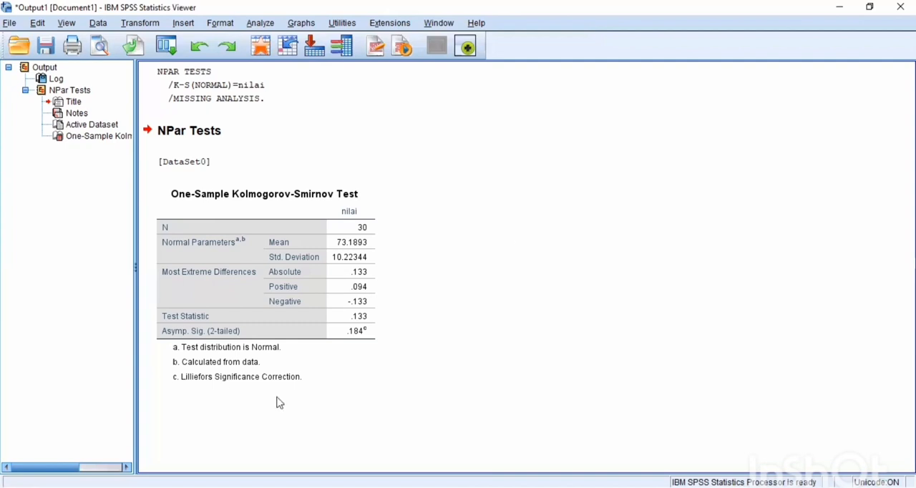
click(248, 330)
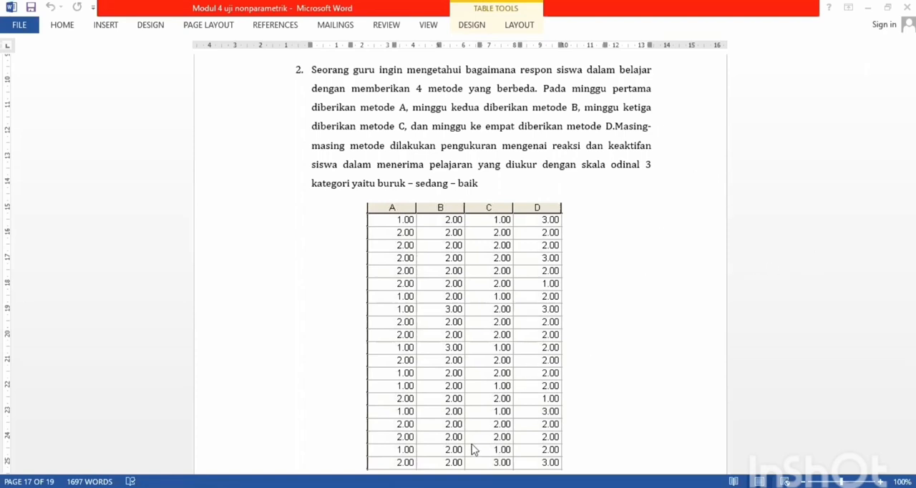
- Switch to the empty Untitled2 dataset in SPSS and define four variables named A, B, C and D
mouse_move(416, 487)
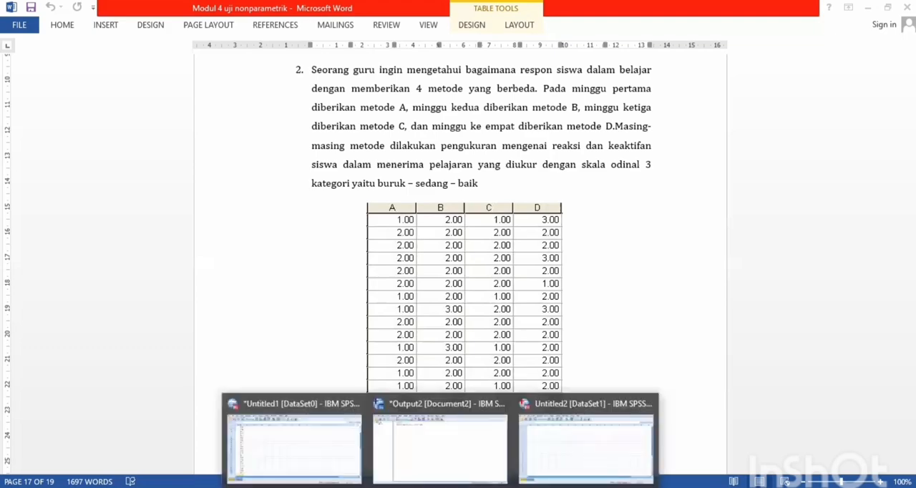
click(550, 447)
click(72, 464)
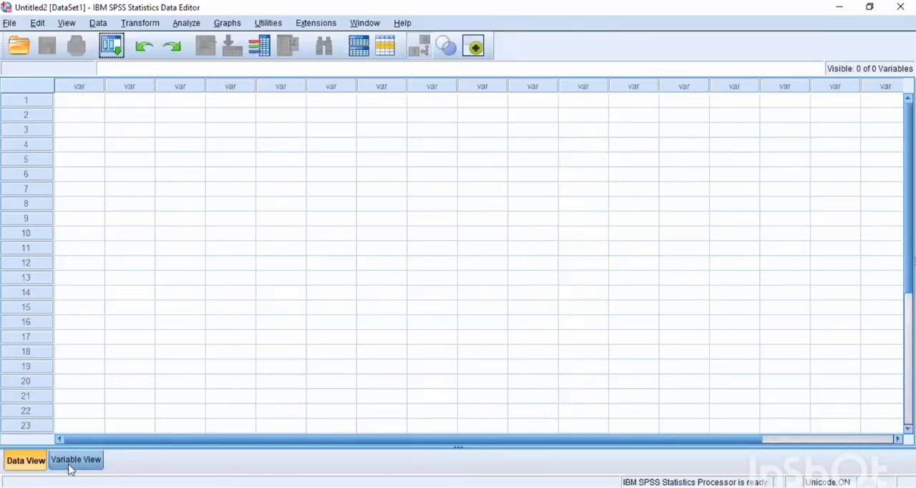
click(73, 87)
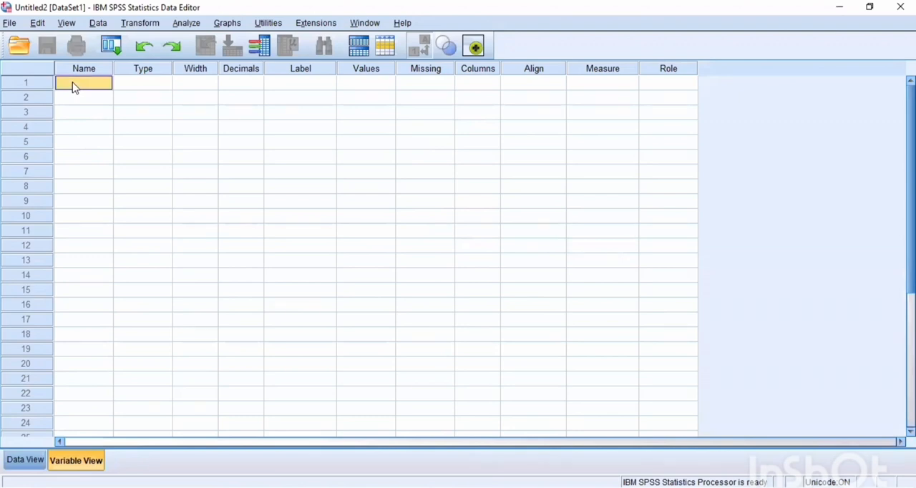
text(A)
key(Return)
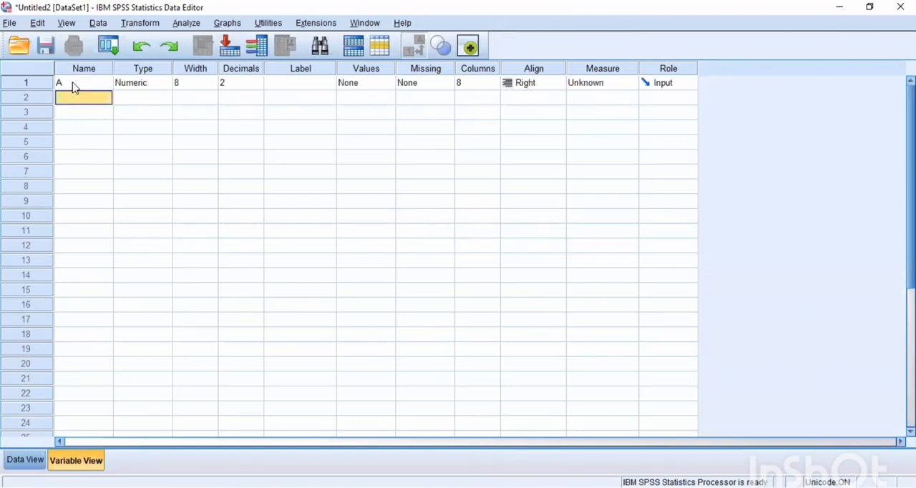
text(B)
key(Return)
text(C)
key(Return)
text(D)
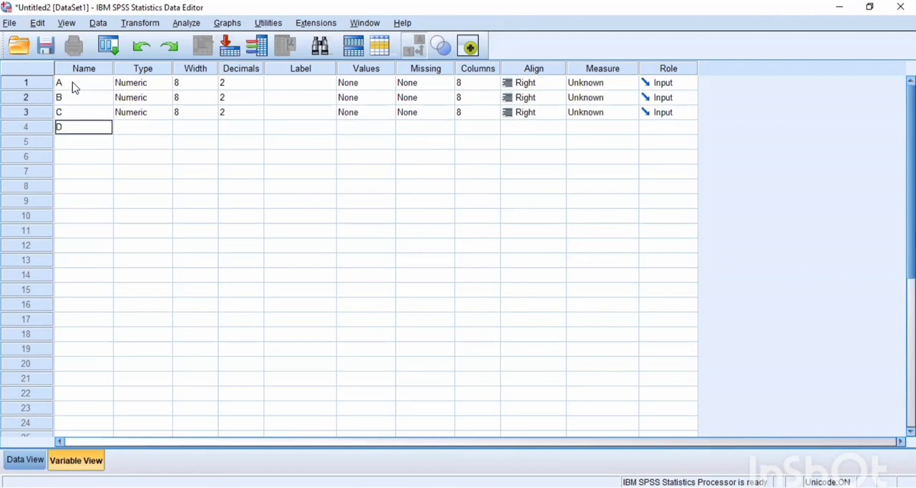
key(Return)
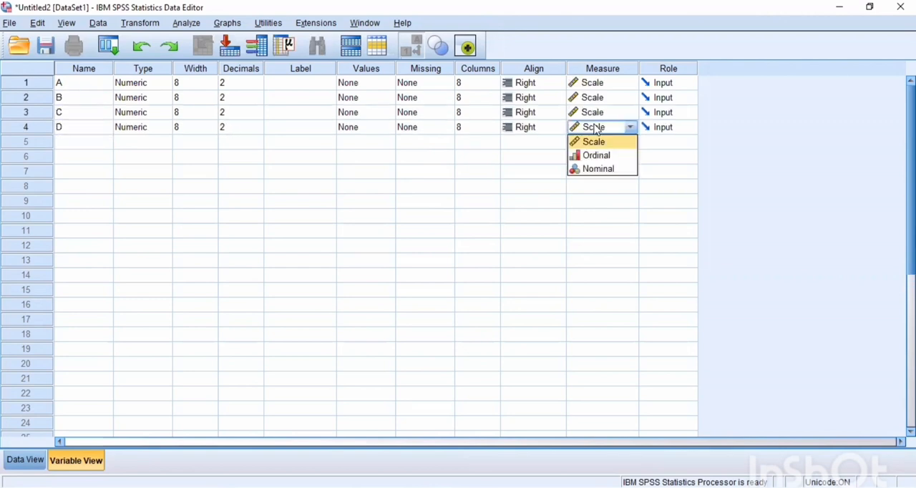
- Set the measure of variables A to D to Scale and fill in the 20 rows of method scores
click(596, 129)
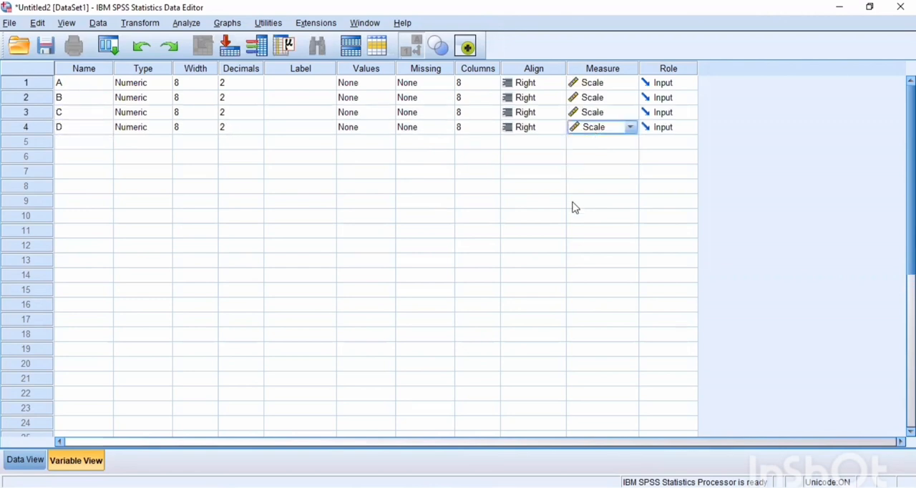
click(26, 461)
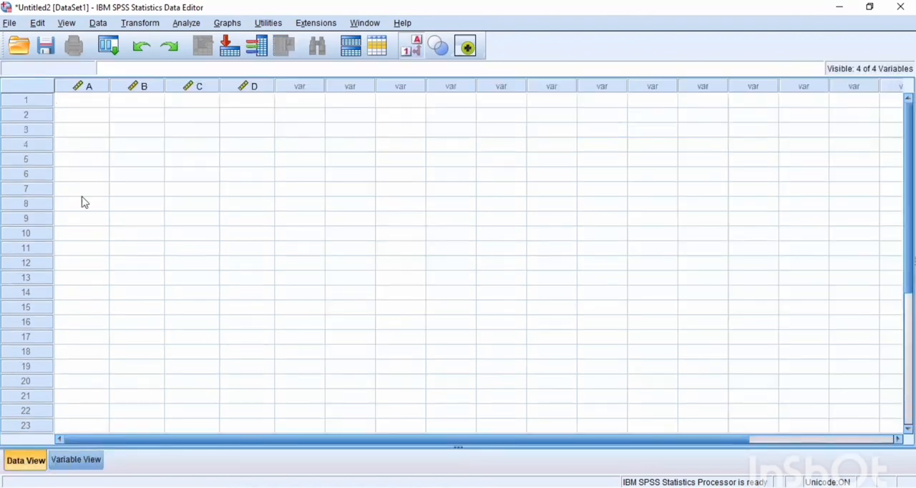
click(88, 102)
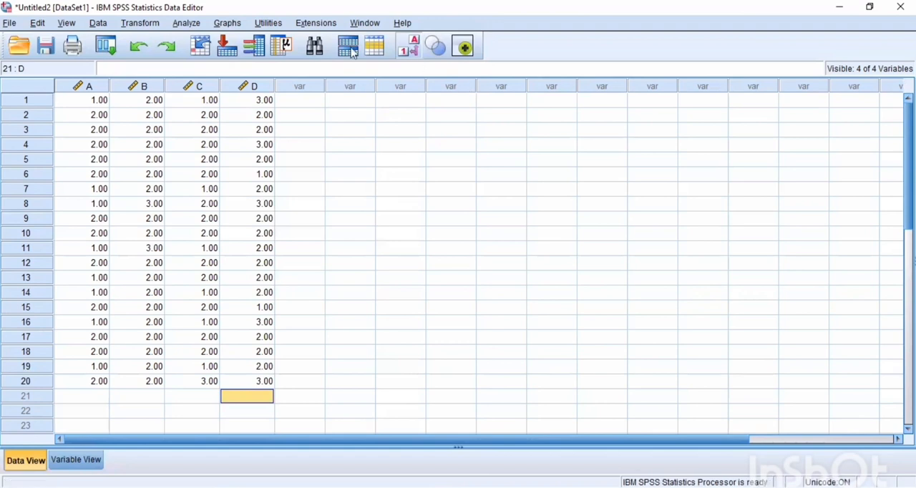
- Run a legacy Friedman test for several related samples on variables A, B, C and D and check its test statistics
click(189, 24)
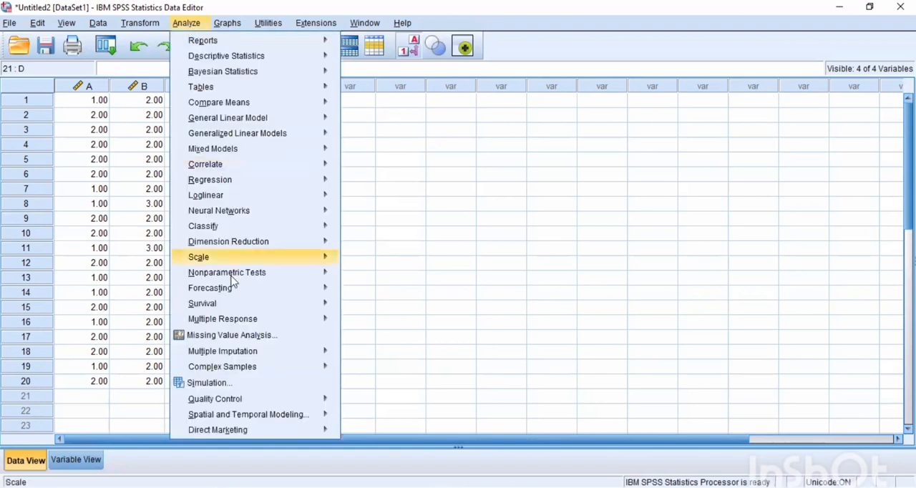
mouse_move(231, 287)
mouse_move(328, 275)
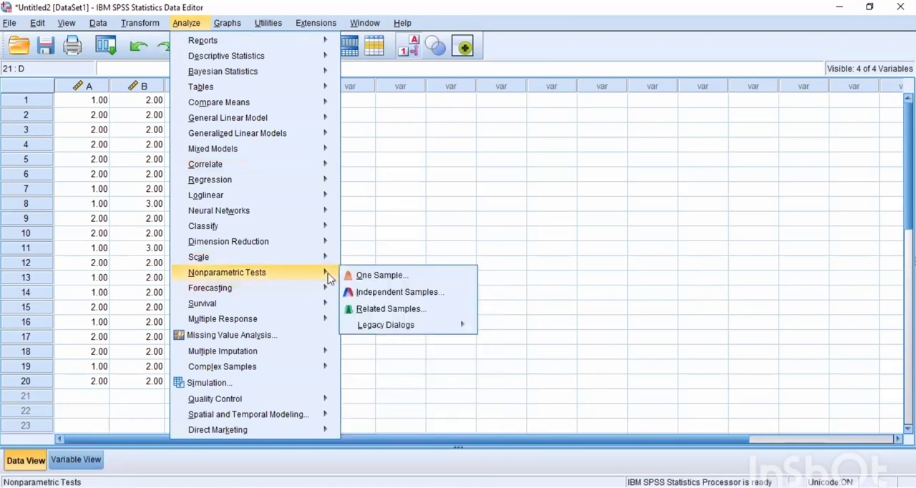
mouse_move(372, 326)
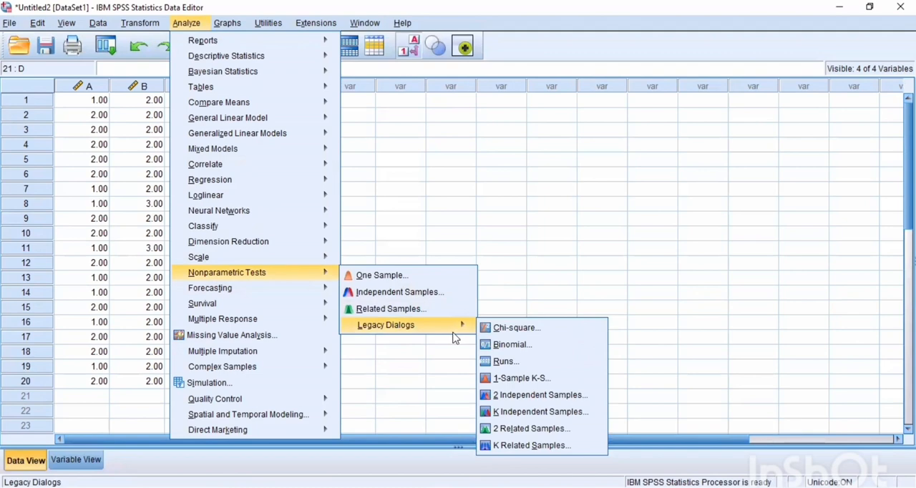
click(531, 446)
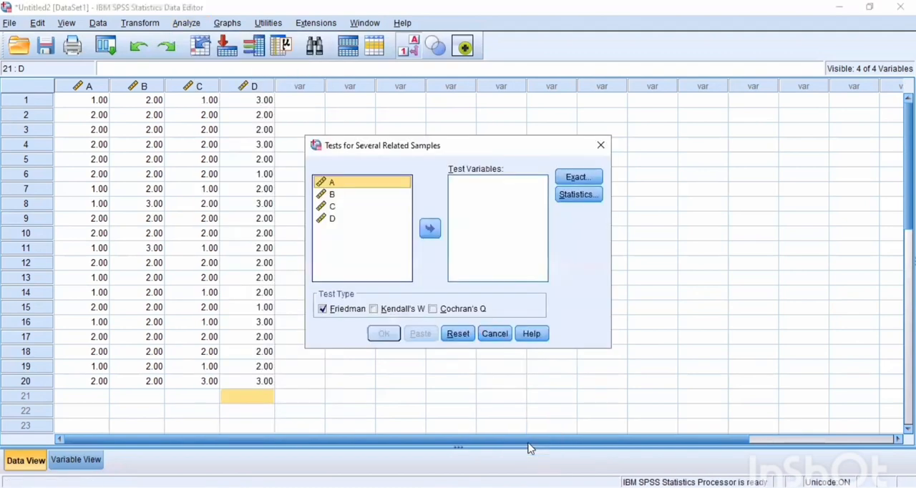
click(429, 229)
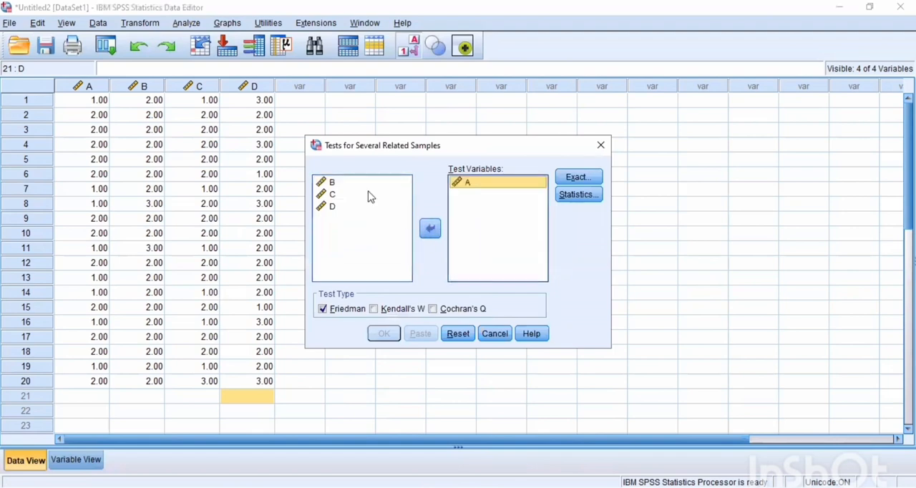
click(361, 184)
click(429, 229)
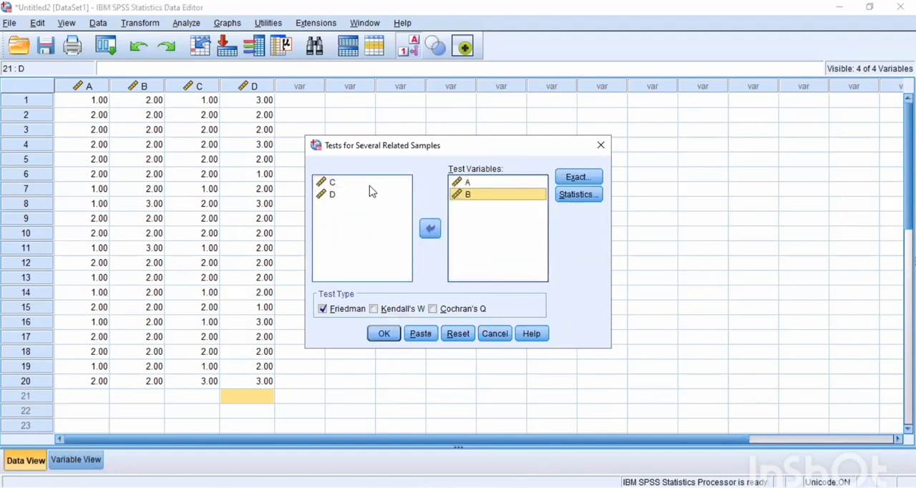
click(369, 183)
click(430, 227)
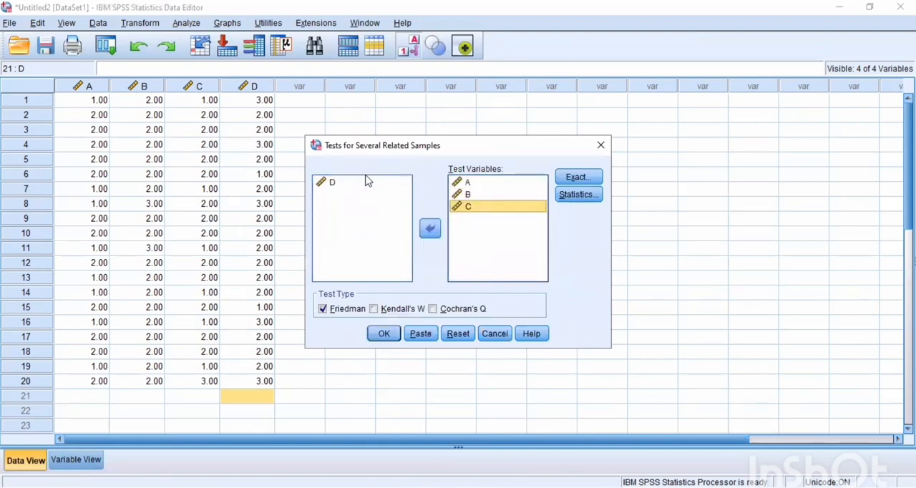
click(365, 184)
click(430, 229)
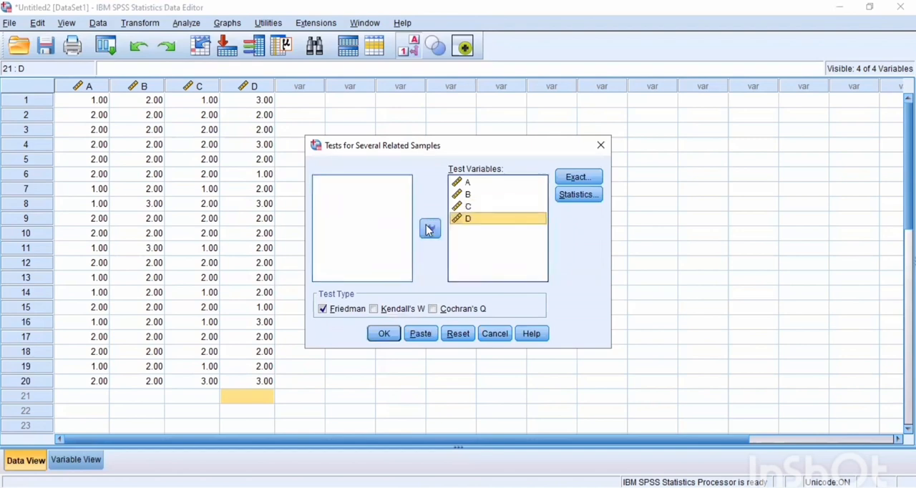
click(385, 337)
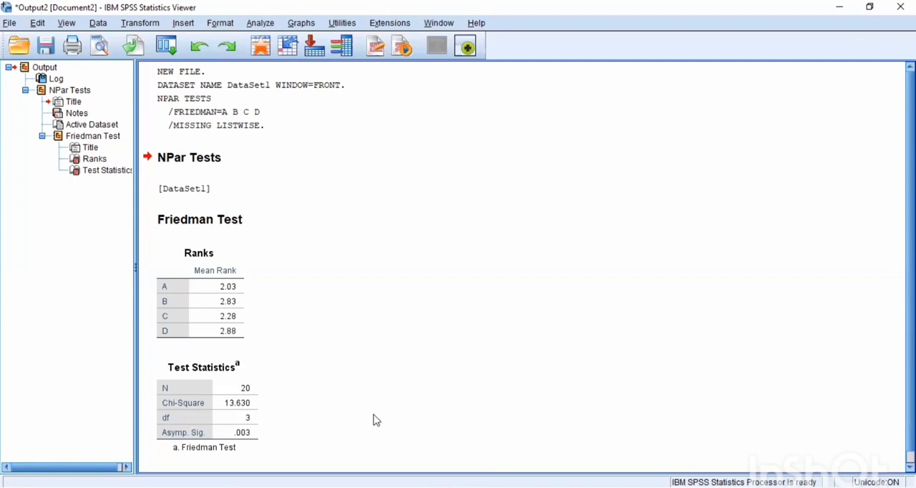
click(224, 430)
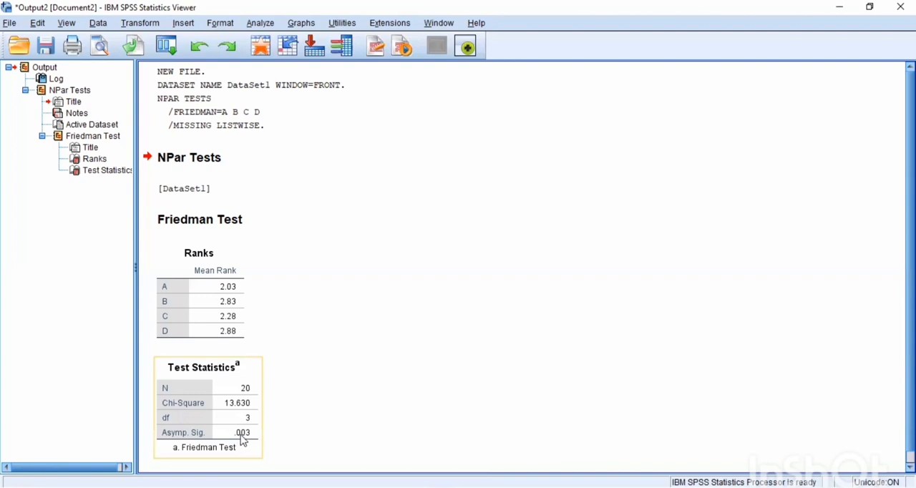
click(270, 438)
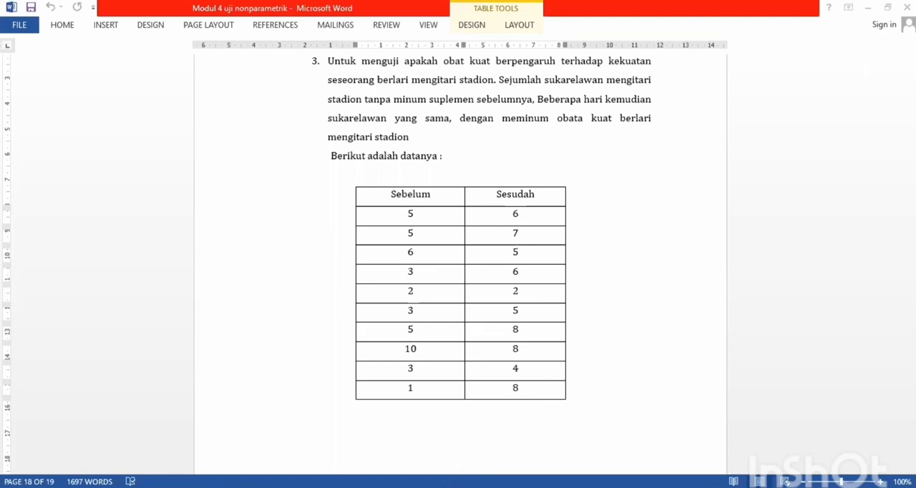
- Switch to the empty Untitled3 dataset in SPSS and define two variables named sebelum and sesudah
mouse_move(477, 483)
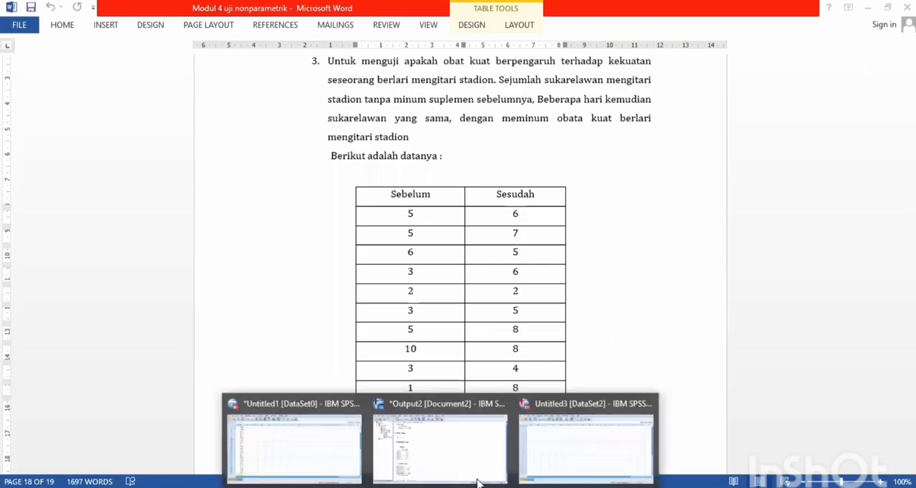
click(563, 441)
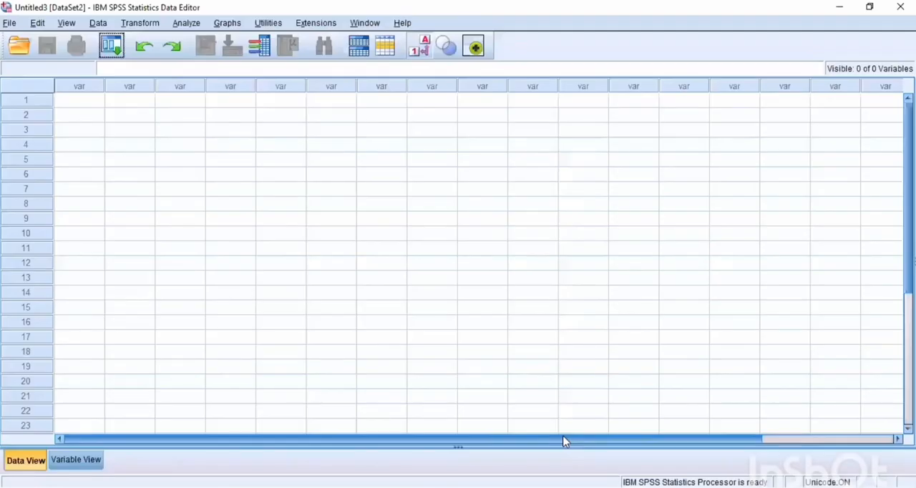
click(65, 465)
click(91, 83)
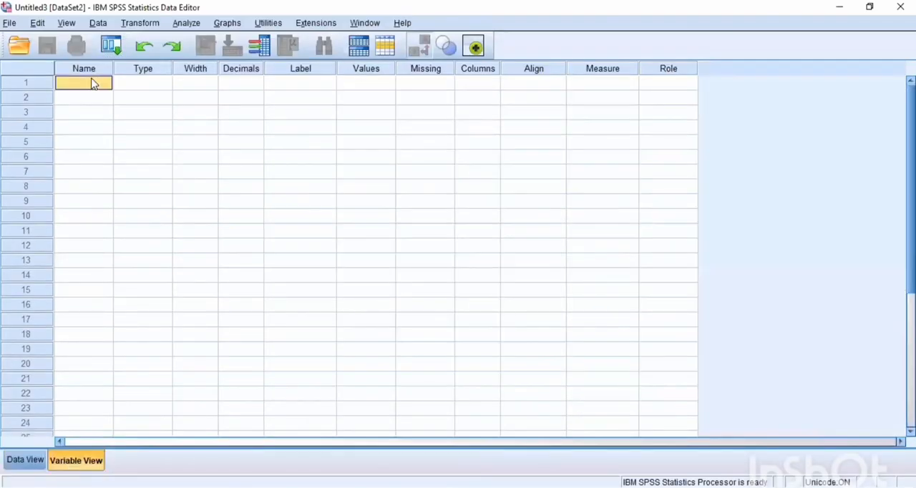
text(sebelum)
click(80, 97)
text(s)
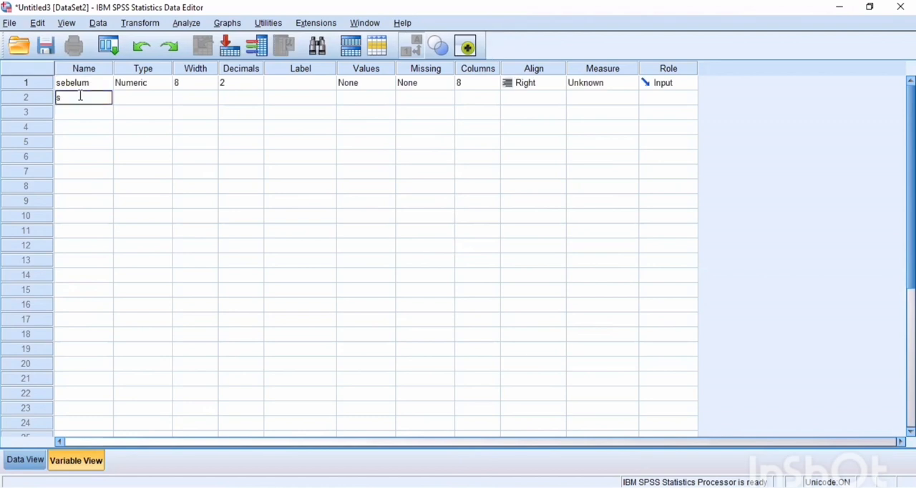
text(esudah)
- Set the decimals of both sebelum and sesudah to 0
click(226, 87)
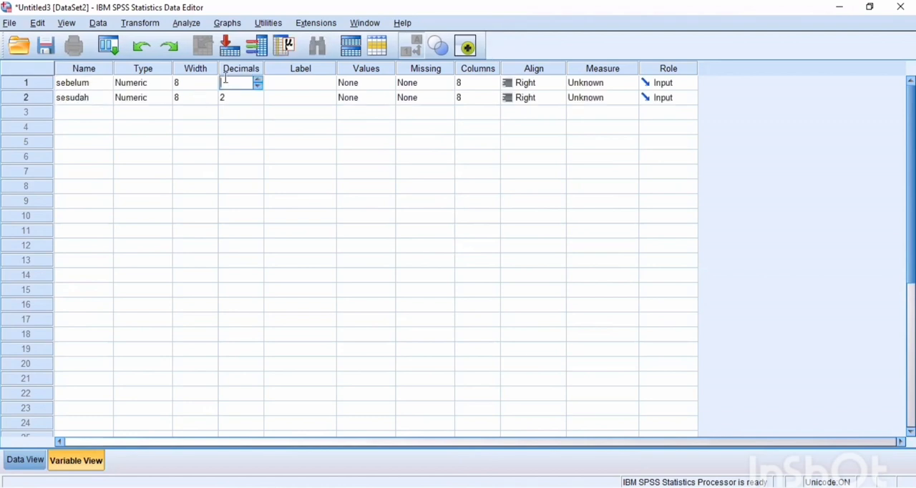
text(0)
click(232, 98)
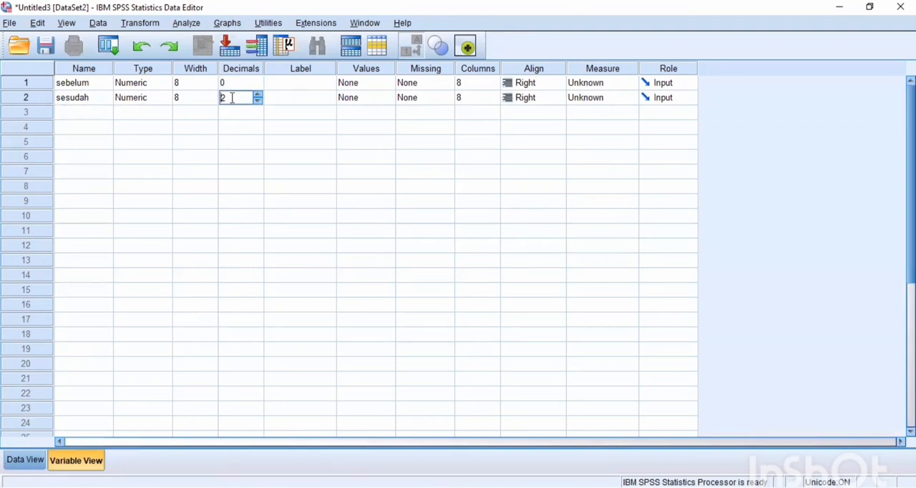
key(BackSpace)
text(0)
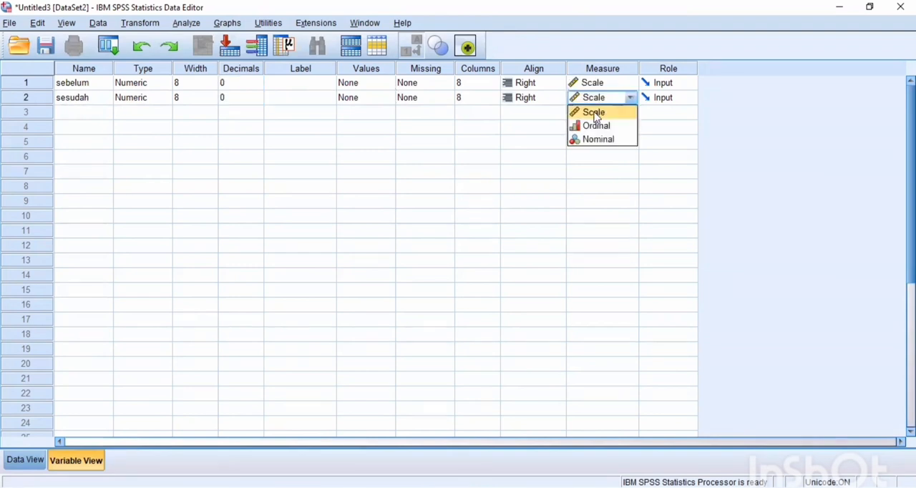
- Set the measure of sesudah to Scale and enter sebelum scores 5,5,6,3,2,3,5,10,3,1 and sesudah scores 6,7,5,6,2,5,8,8,4,8
click(598, 112)
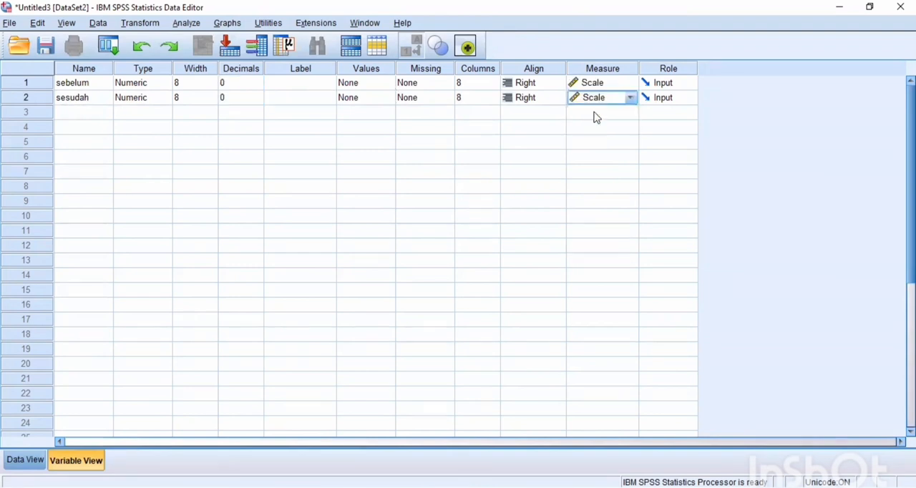
click(20, 460)
click(79, 105)
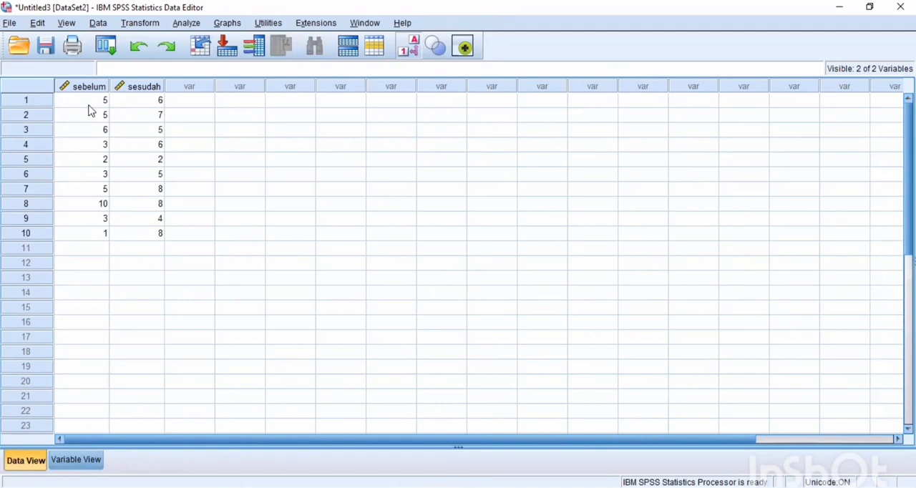
- Run a legacy Wilcoxon test for two related samples on the pair sebelum and sesudah and check its test statistics
click(183, 25)
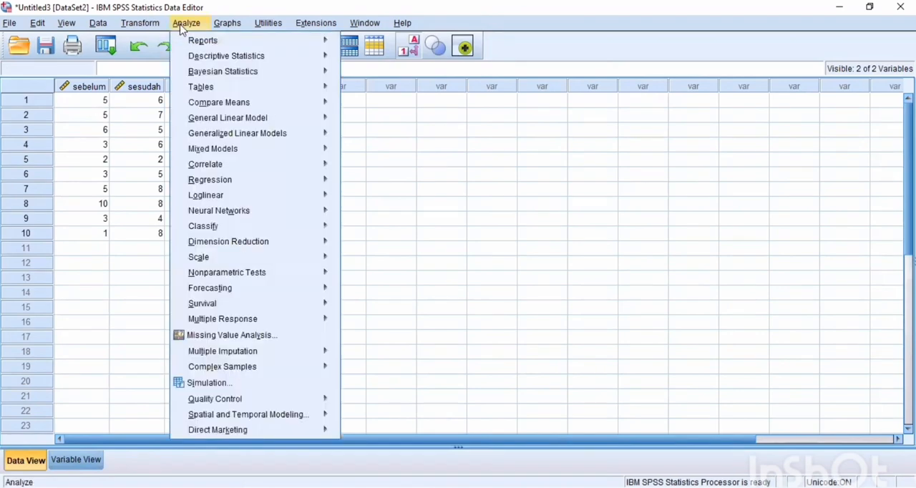
mouse_move(251, 275)
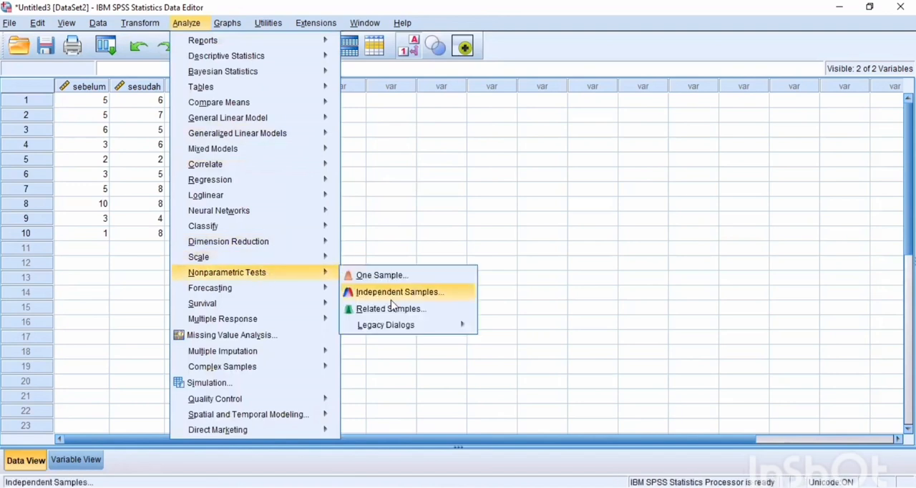
mouse_move(392, 330)
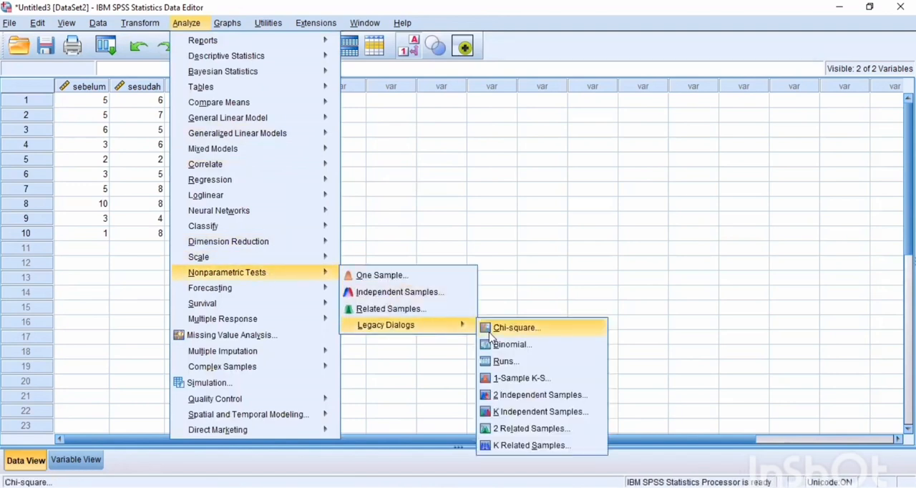
click(516, 430)
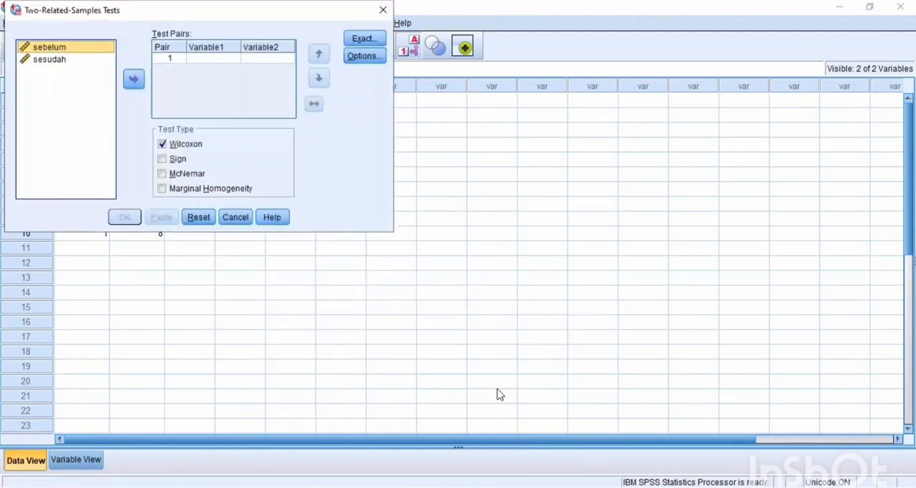
click(133, 79)
click(80, 60)
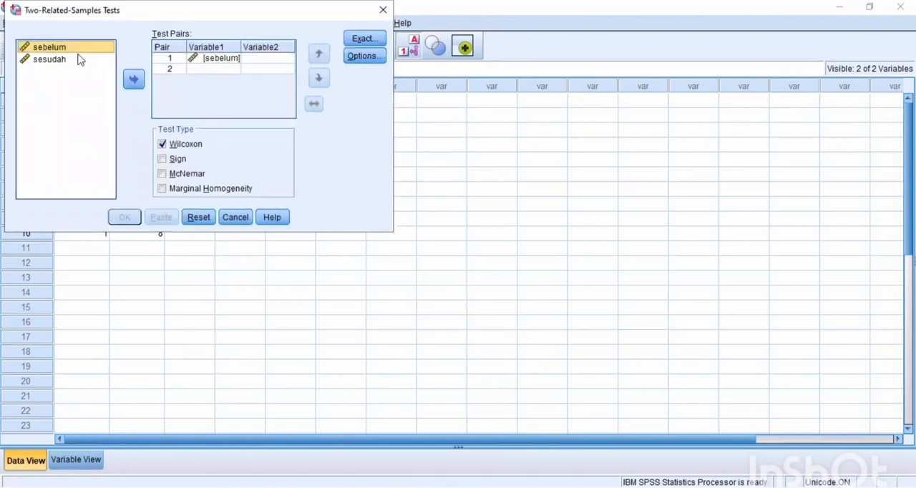
click(133, 80)
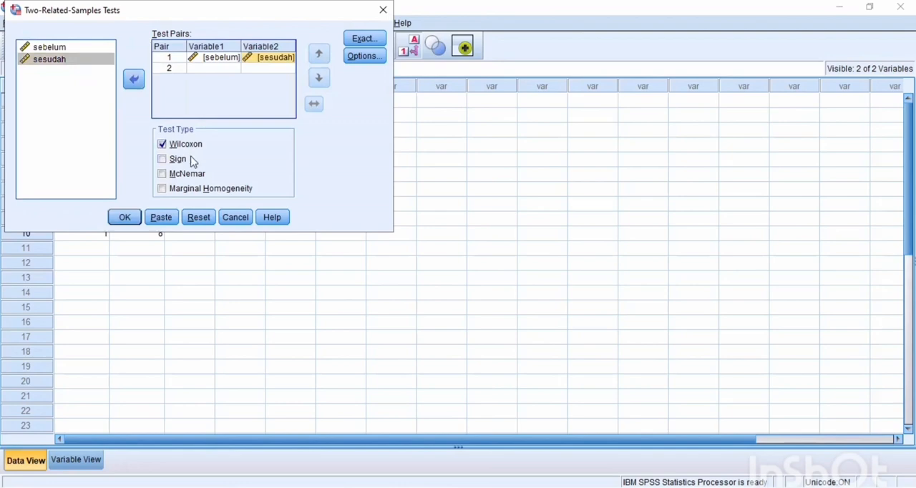
click(130, 223)
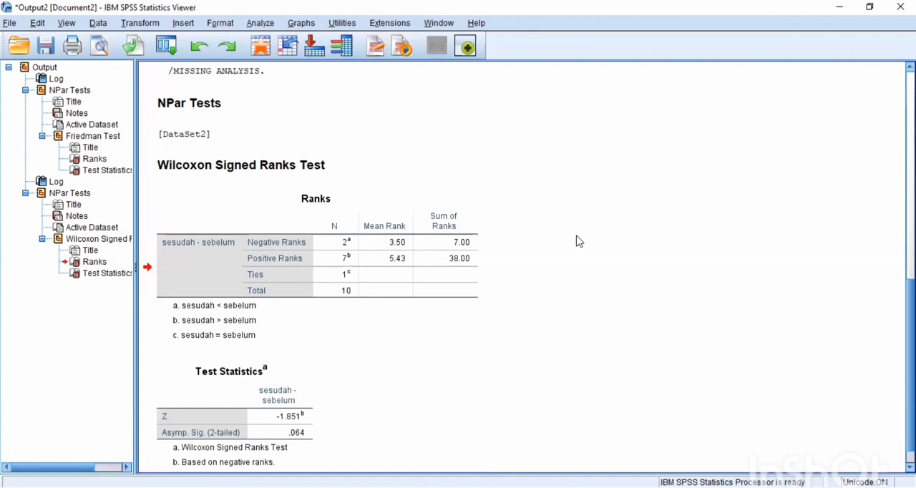
click(197, 447)
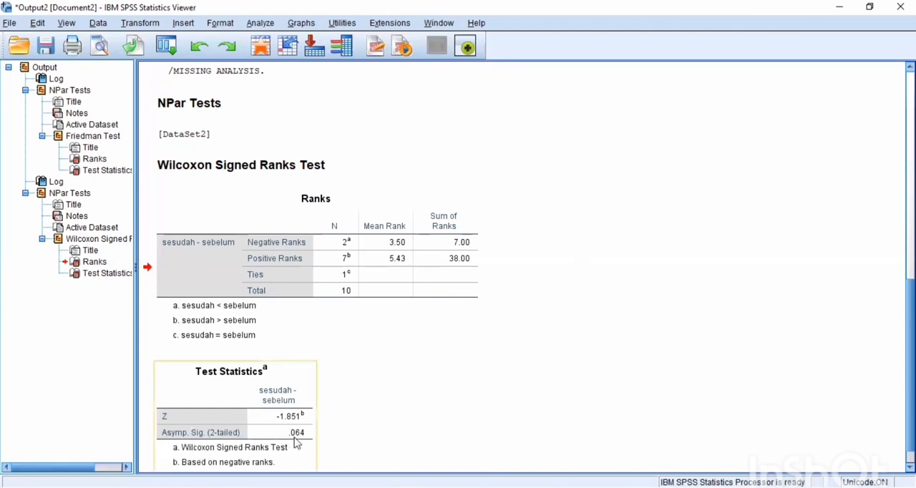
click(319, 442)
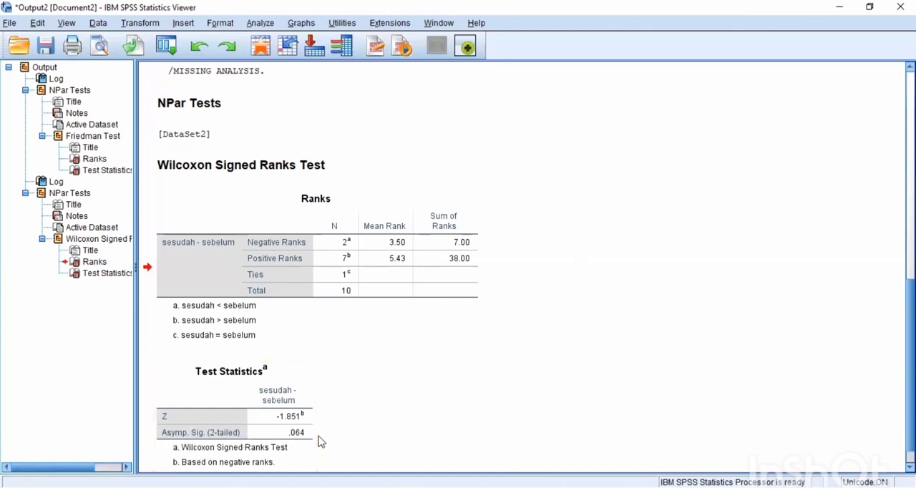